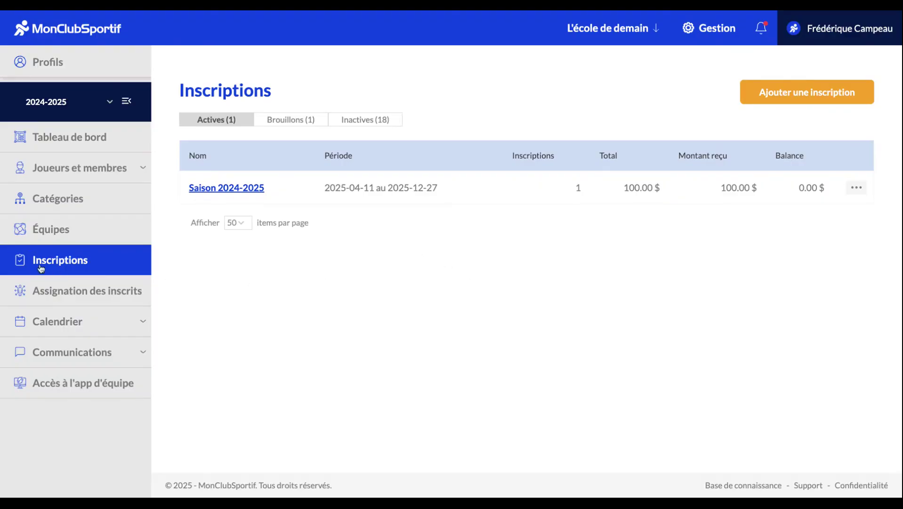
# - Open the draft registration Inscription 2025-2026 at its payment settings and find the reminders for unpaid registrations
pyautogui.click(292, 124)
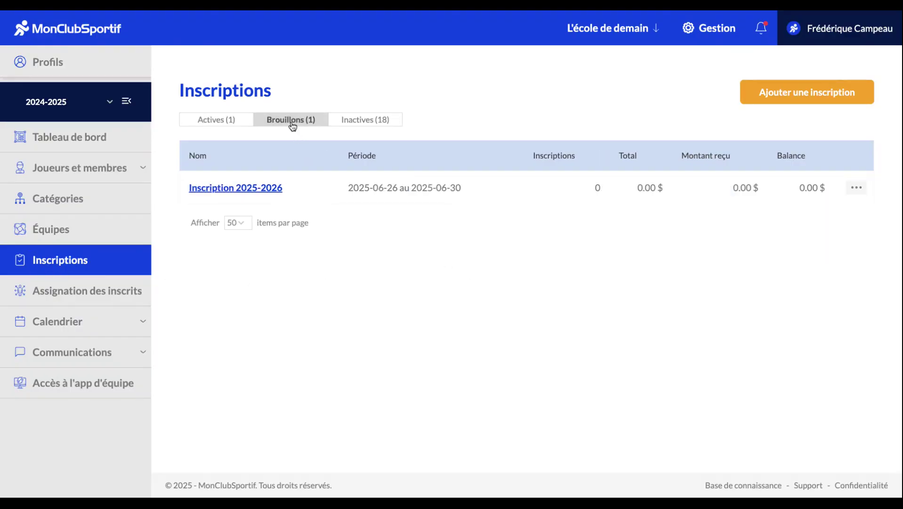
pyautogui.click(236, 193)
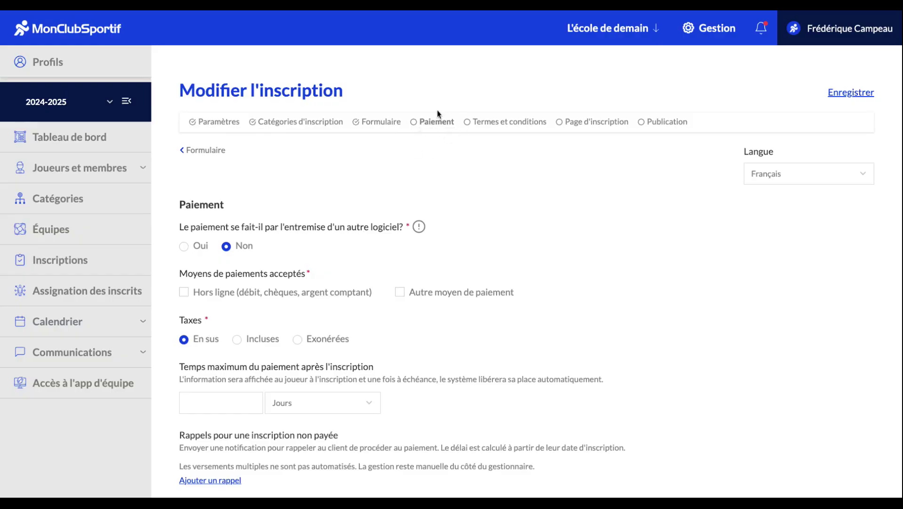
pyautogui.scroll(-1, 445, 222)
pyautogui.scroll(-4, 445, 220)
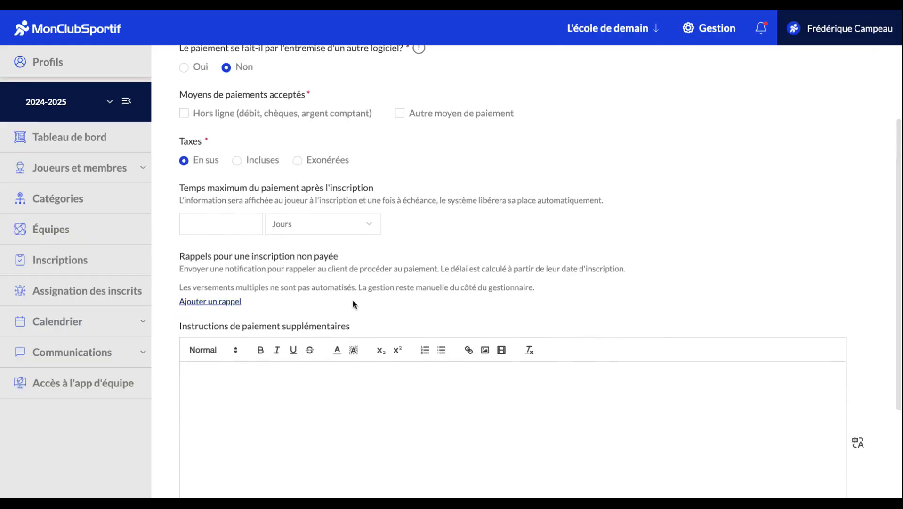
pyautogui.moveTo(535, 294); pyautogui.dragTo(173, 262)
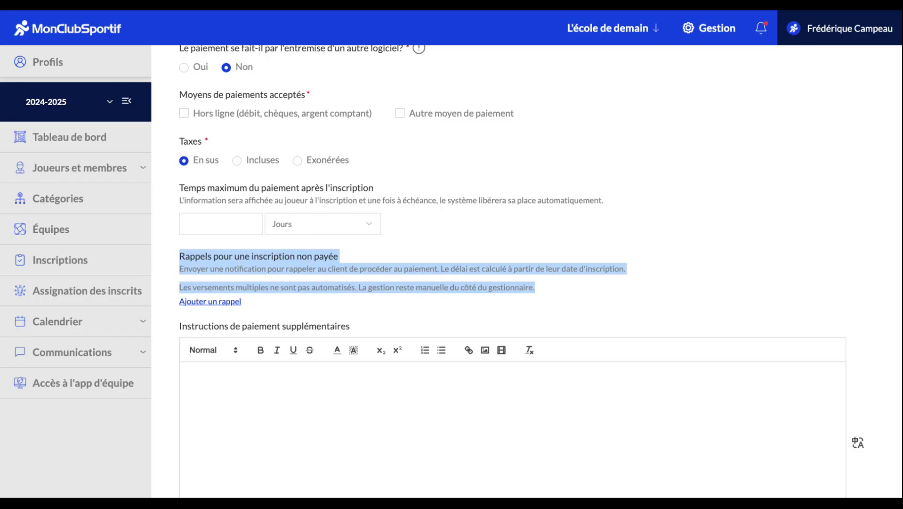
pyautogui.click(305, 286)
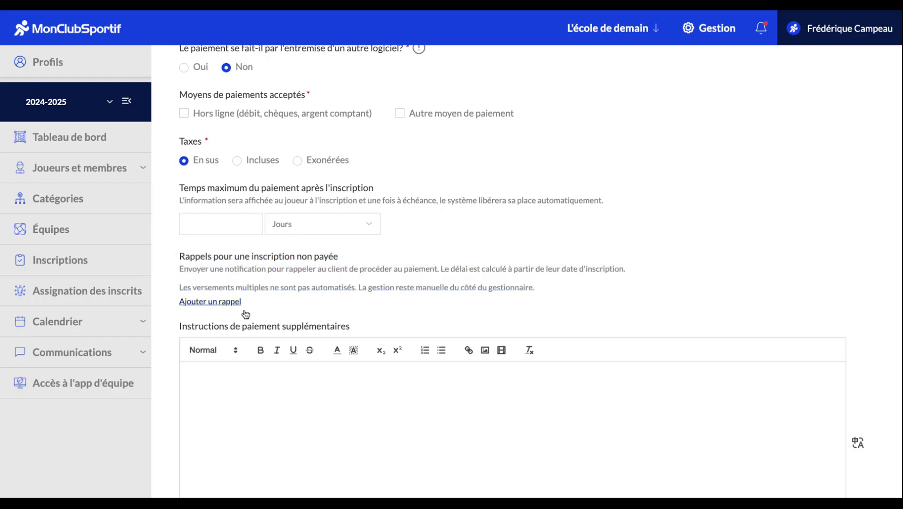
# - Add a first payment reminder for unpaid registrations, set to 1 day after registration
pyautogui.click(210, 301)
pyautogui.scroll(-2, 206, 308)
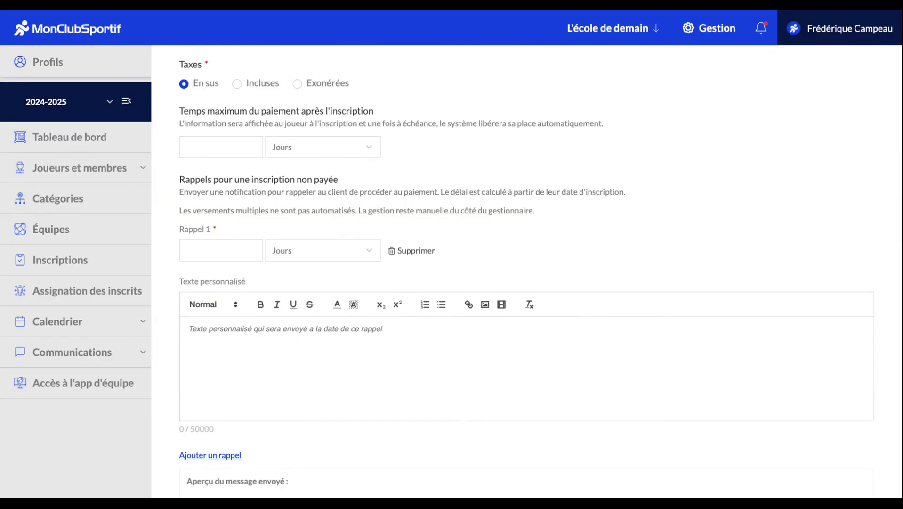
pyautogui.click(212, 243)
pyautogui.write('1')
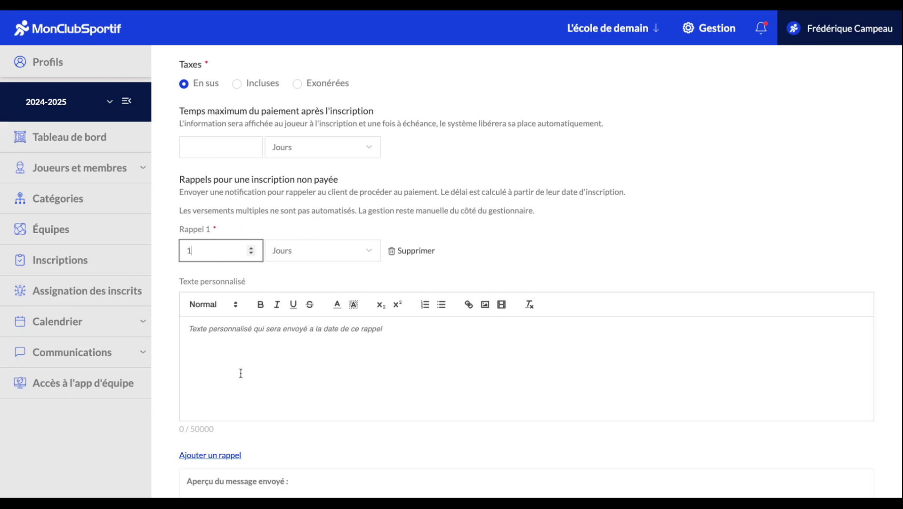
# - Review the preview of the reminder message, including the amounts due, the additional reminder dates and the personalized text area
pyautogui.scroll(-2, 335, 234)
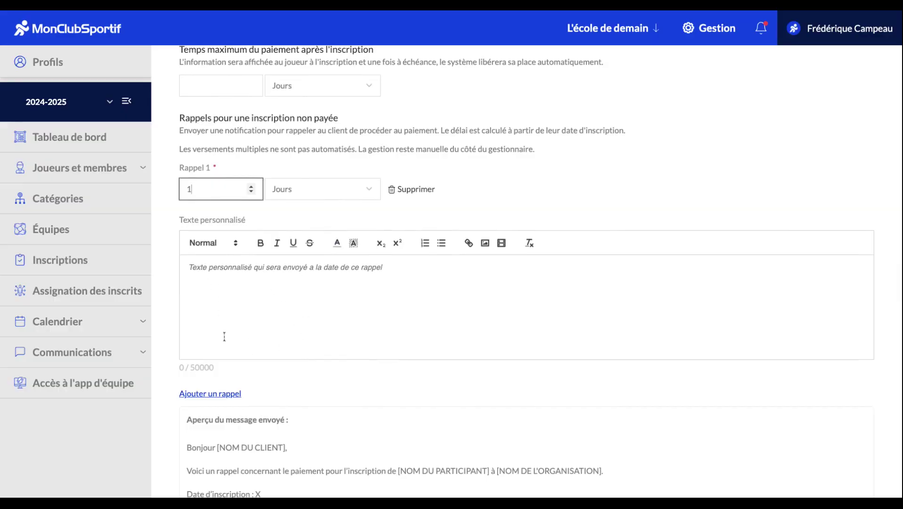
pyautogui.scroll(-6, 221, 295)
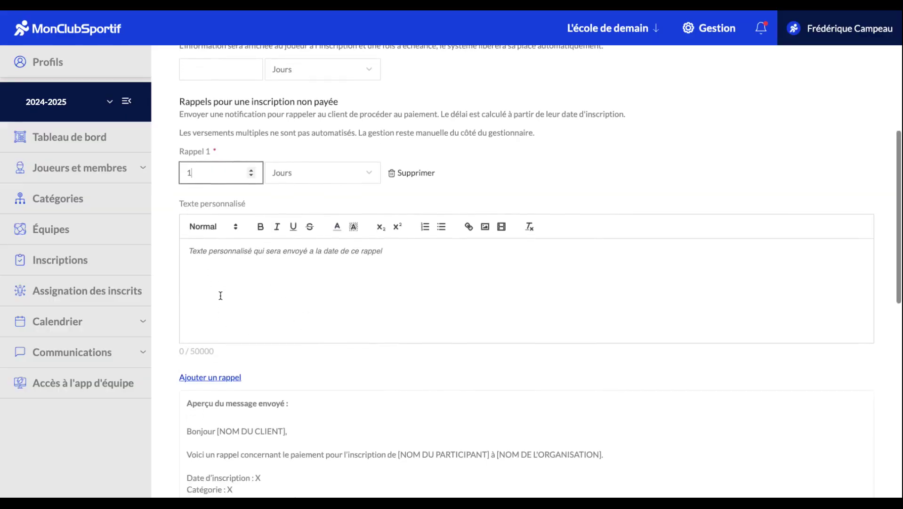
pyautogui.scroll(-2, 313, 206)
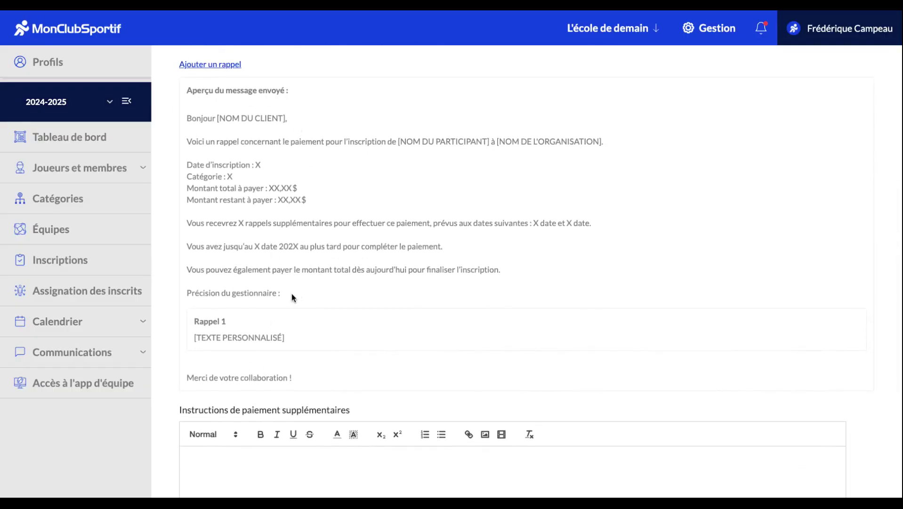
pyautogui.moveTo(501, 269); pyautogui.dragTo(398, 278)
pyautogui.click(463, 260)
pyautogui.moveTo(230, 175); pyautogui.dragTo(226, 174)
pyautogui.moveTo(298, 189); pyautogui.dragTo(267, 189)
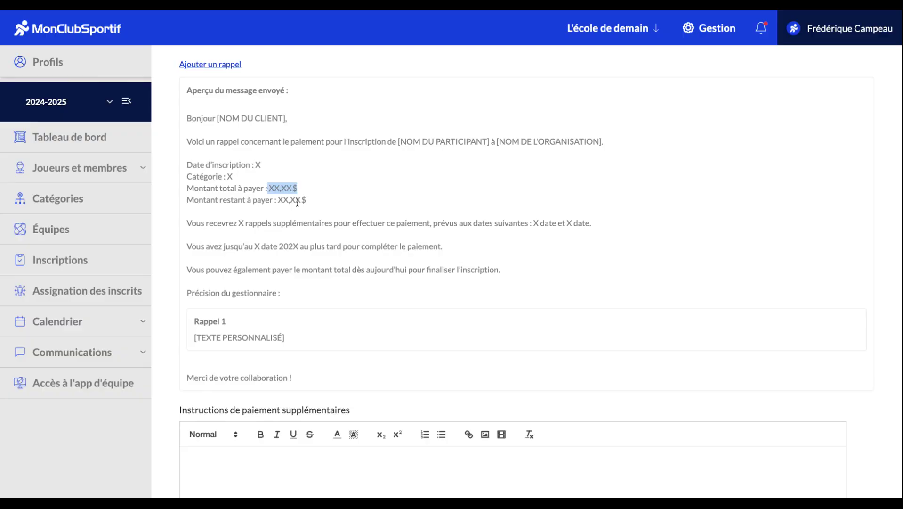
pyautogui.moveTo(307, 200); pyautogui.dragTo(273, 202)
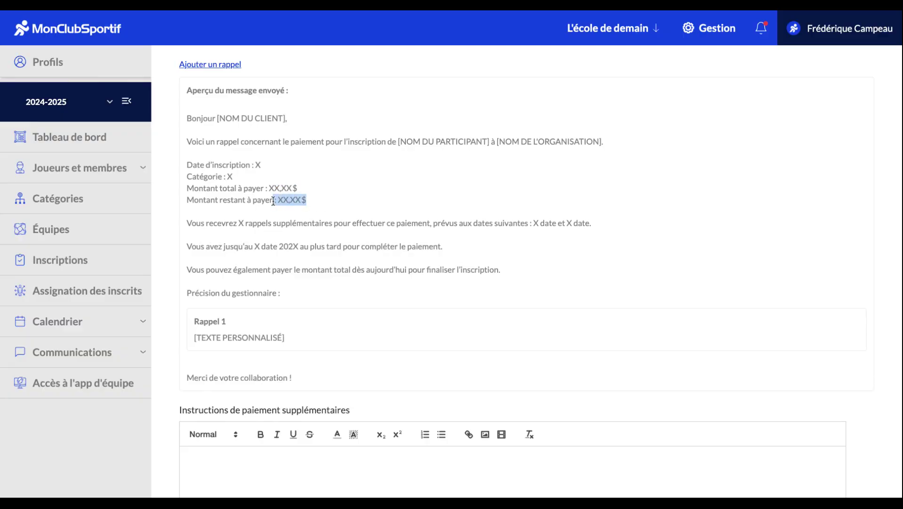
pyautogui.moveTo(342, 223); pyautogui.dragTo(341, 270)
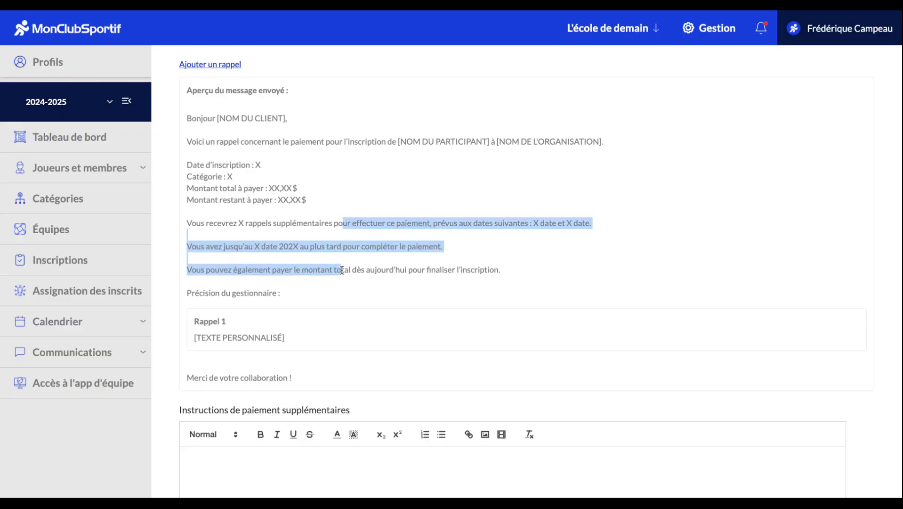
pyautogui.click(225, 221)
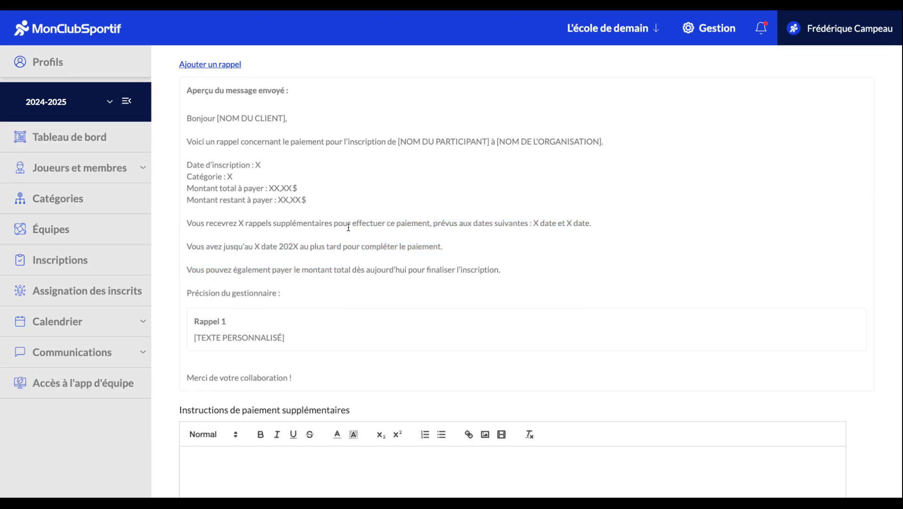
pyautogui.moveTo(238, 224); pyautogui.dragTo(337, 233)
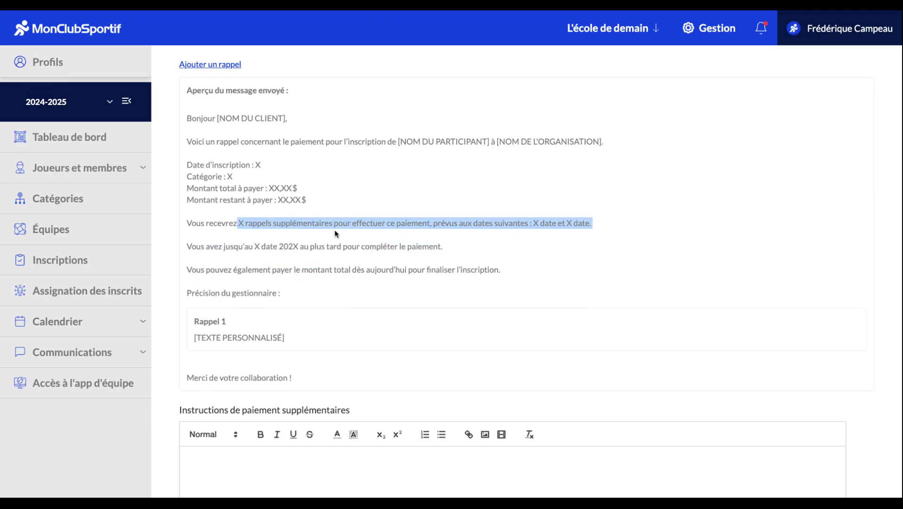
pyautogui.click(583, 225)
pyautogui.moveTo(604, 229); pyautogui.dragTo(535, 227)
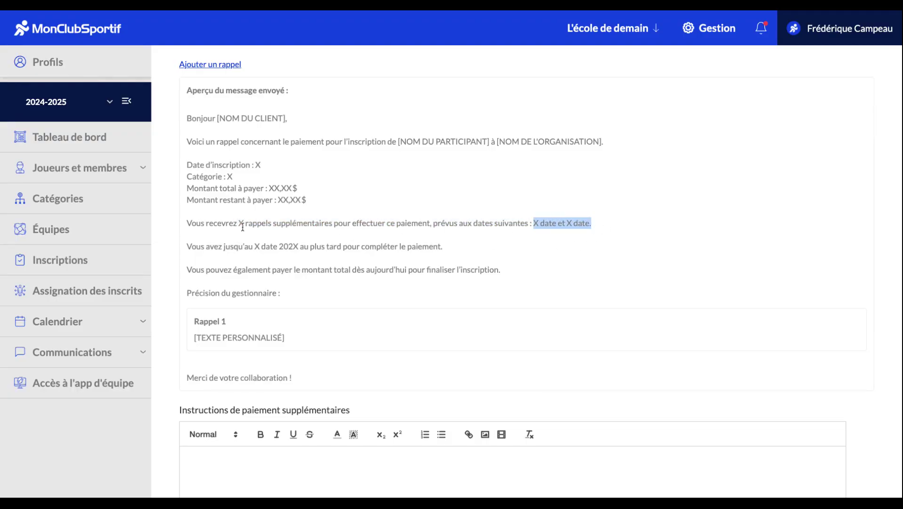
pyautogui.moveTo(533, 225); pyautogui.dragTo(538, 227)
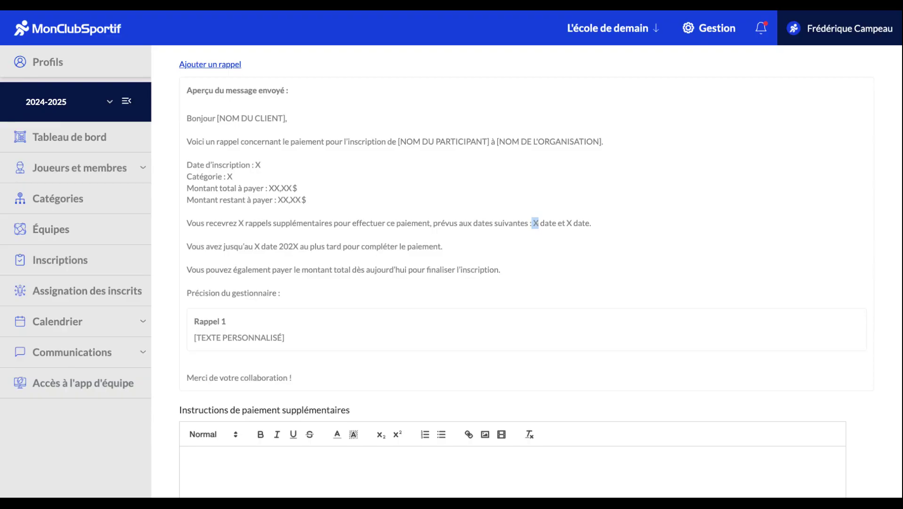
pyautogui.moveTo(592, 226); pyautogui.dragTo(536, 221)
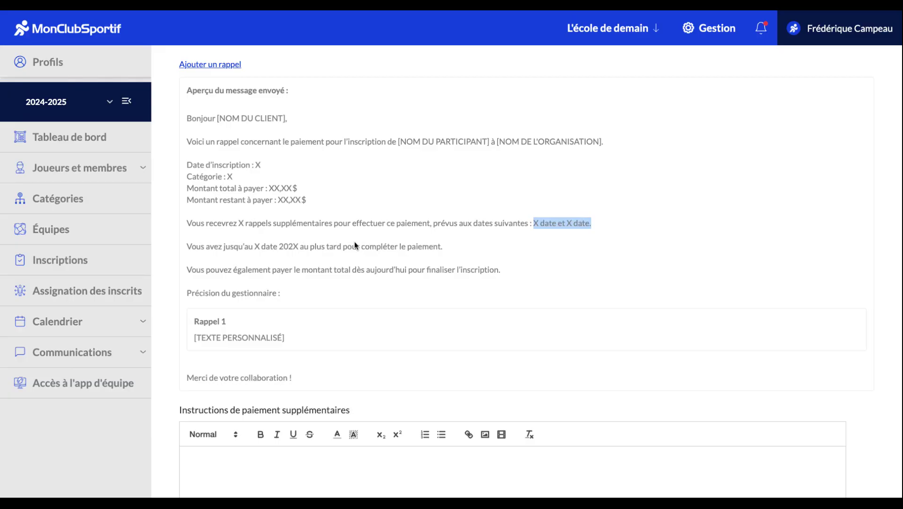
pyautogui.scroll(5, 354, 241)
pyautogui.scroll(-5, 337, 309)
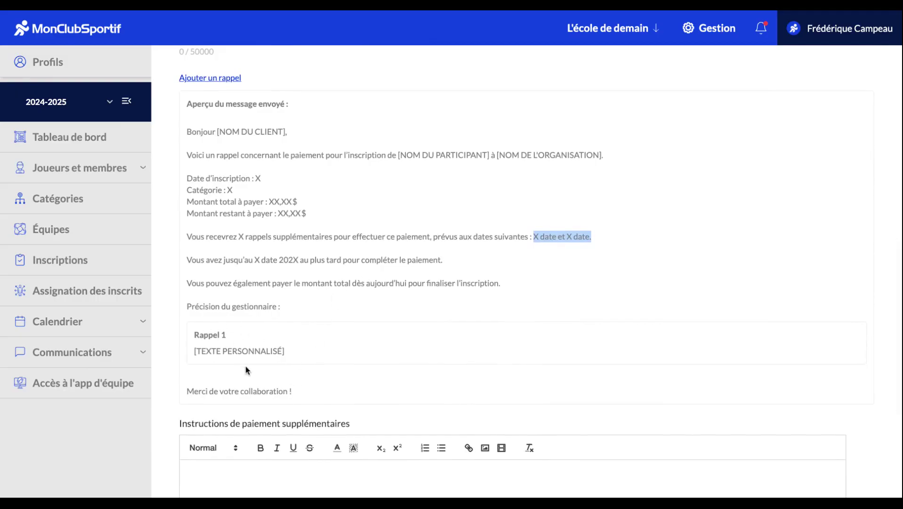
pyautogui.scroll(1, 246, 370)
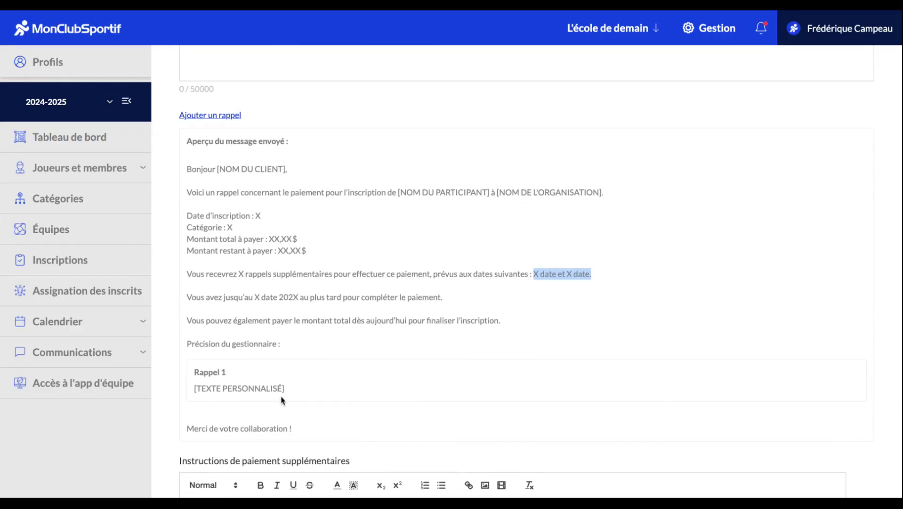
# - Write "Assurez-vous d'aviser votre entraîneur en chef." as the personalized text of Rappel 1
pyautogui.scroll(4, 234, 373)
pyautogui.scroll(1, 235, 374)
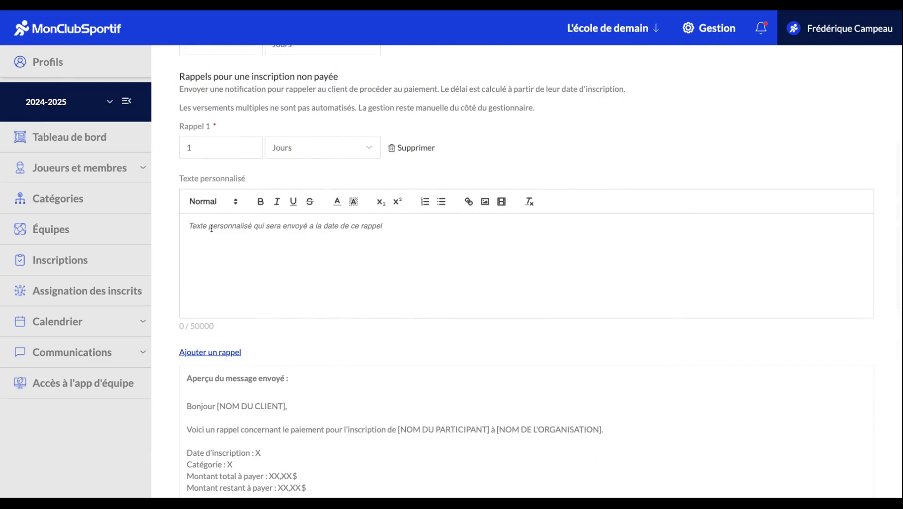
pyautogui.write('Asu')
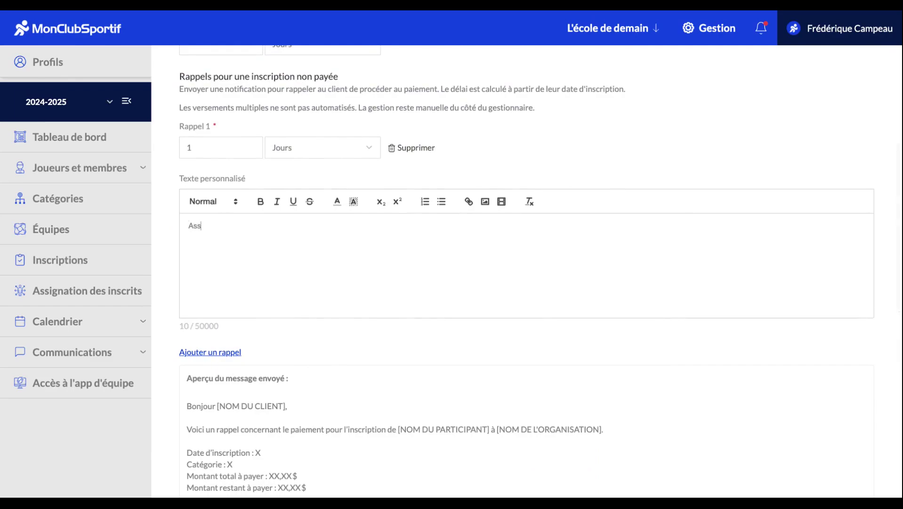
pyautogui.write("urez-vous d'aviser votre entr")
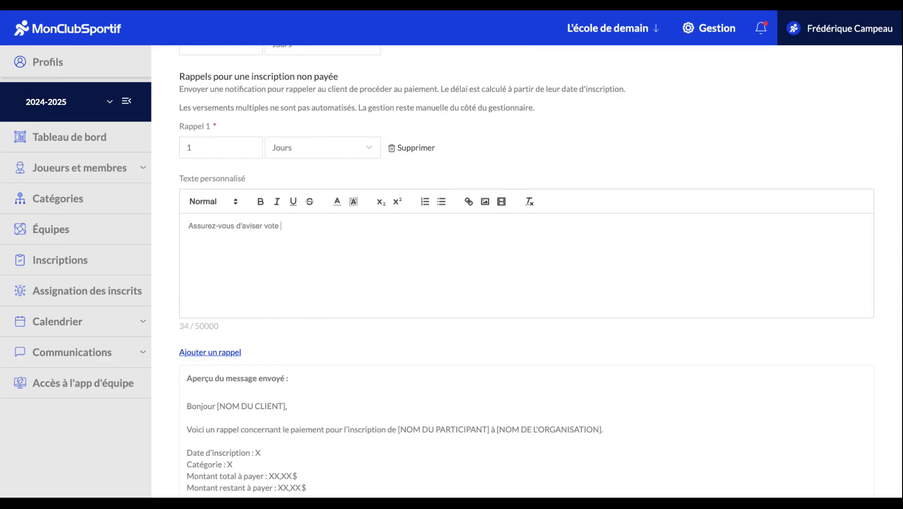
pyautogui.write('aîneur en chef.')
pyautogui.scroll(1, 358, 232)
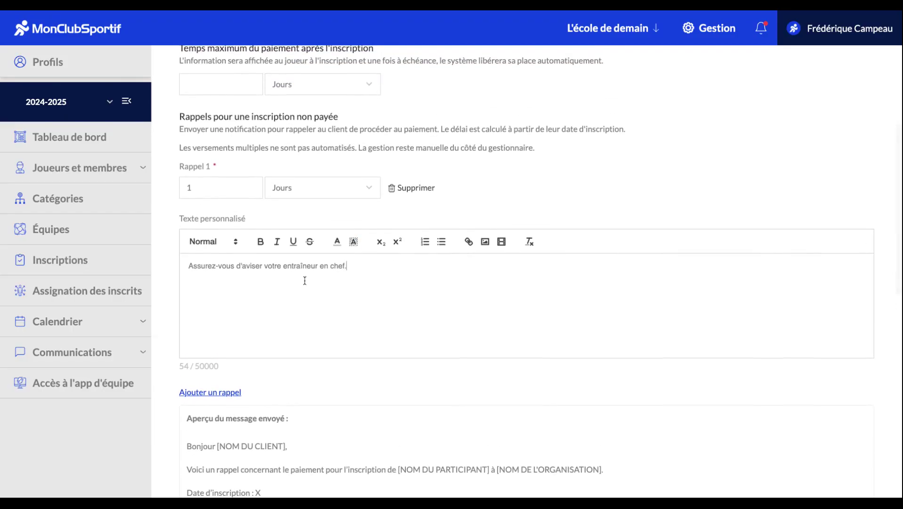
# - Check how the personalized text of Rappel 1 appears in the message preview
pyautogui.moveTo(347, 266); pyautogui.dragTo(188, 267)
pyautogui.click(262, 280)
pyautogui.scroll(-9, 231, 305)
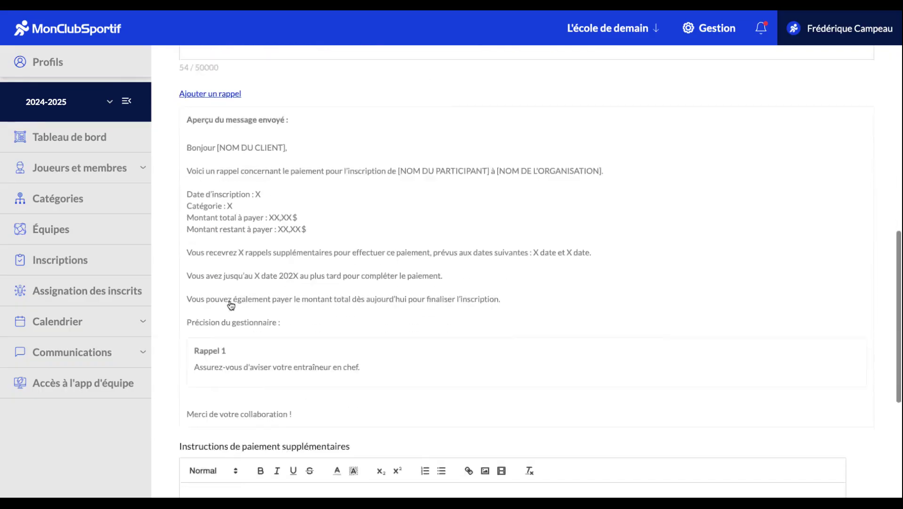
pyautogui.moveTo(219, 84); pyautogui.dragTo(225, 268)
pyautogui.moveTo(363, 302); pyautogui.dragTo(194, 303)
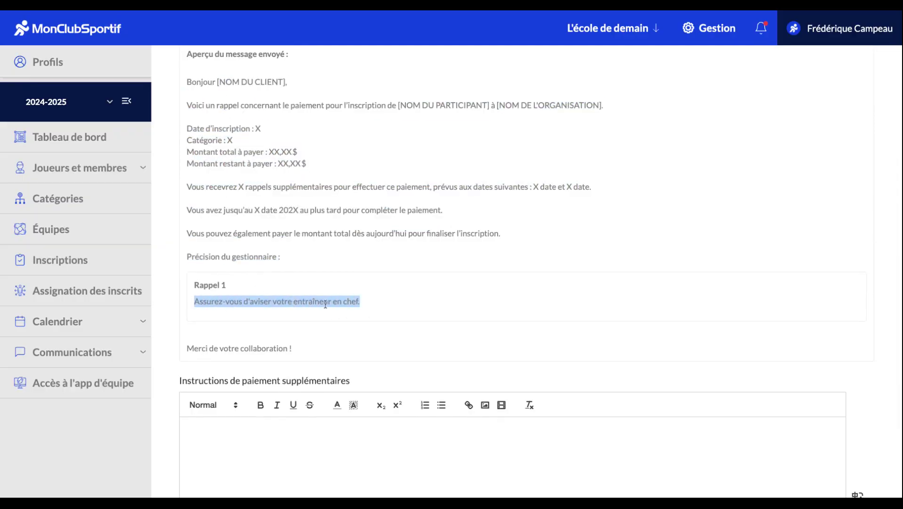
pyautogui.scroll(8, 306, 302)
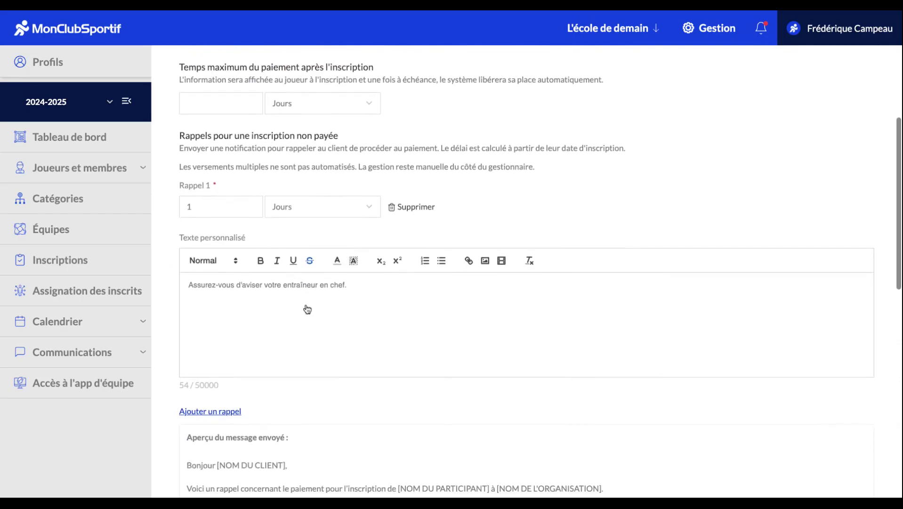
# - Add a second payment reminder, set to 3 days after registration
pyautogui.scroll(-2, 385, 373)
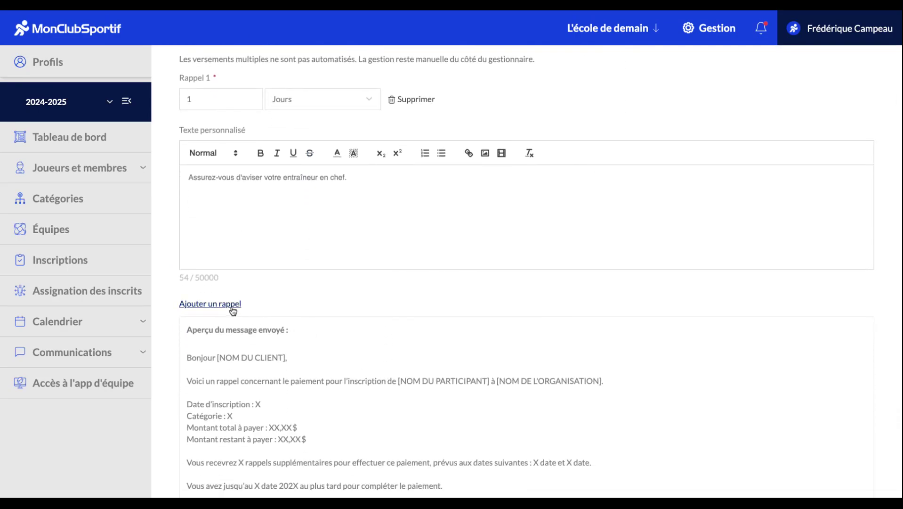
pyautogui.click(233, 304)
pyautogui.click(213, 329)
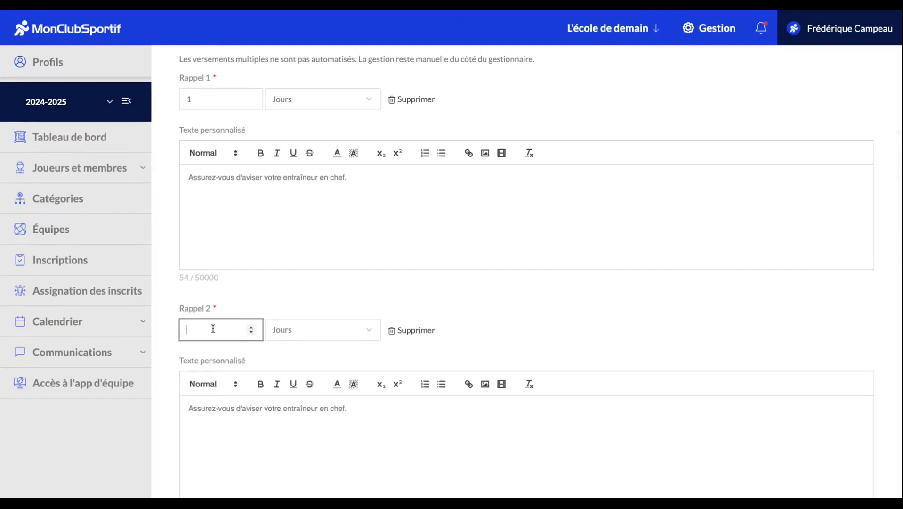
pyautogui.write('3')
pyautogui.scroll(-2, 461, 359)
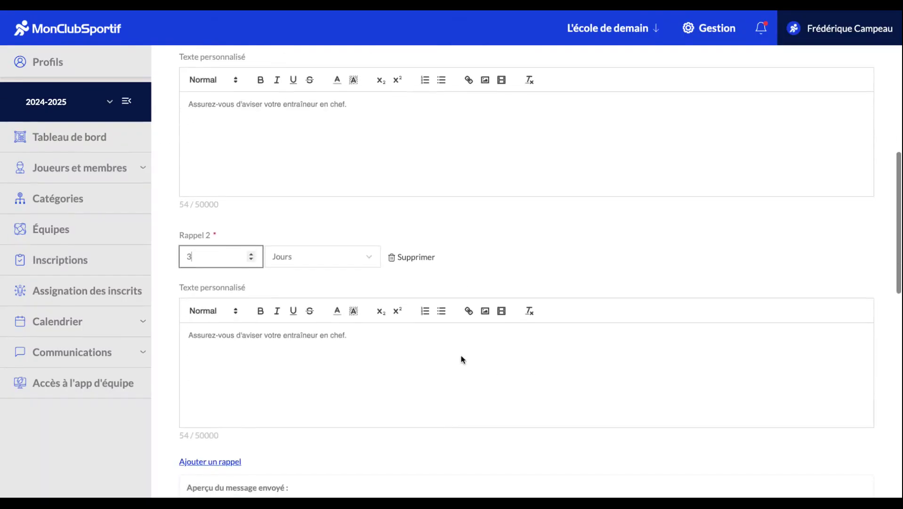
# - Replace the personalized text of Rappel 2 with "SVP aviser le secrétariat !"
pyautogui.click(360, 334)
pyautogui.moveTo(361, 334); pyautogui.dragTo(188, 334)
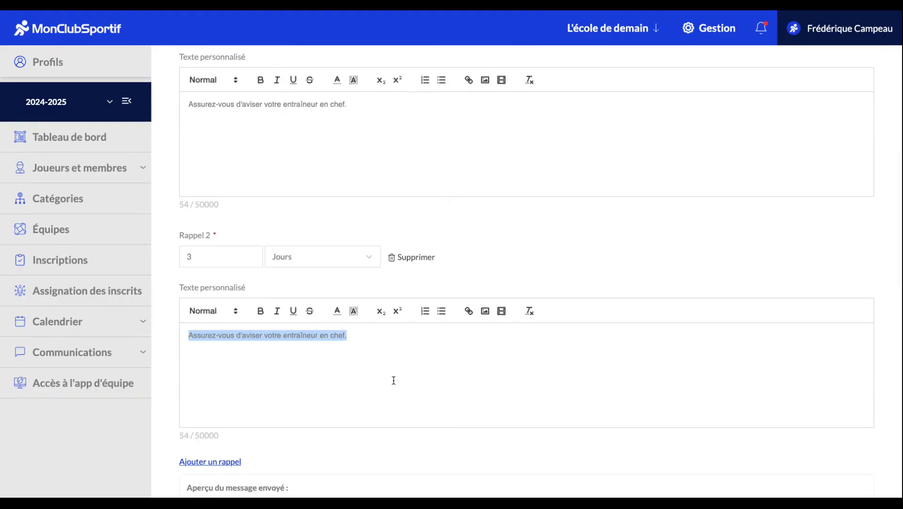
pyautogui.press('BackSpace')
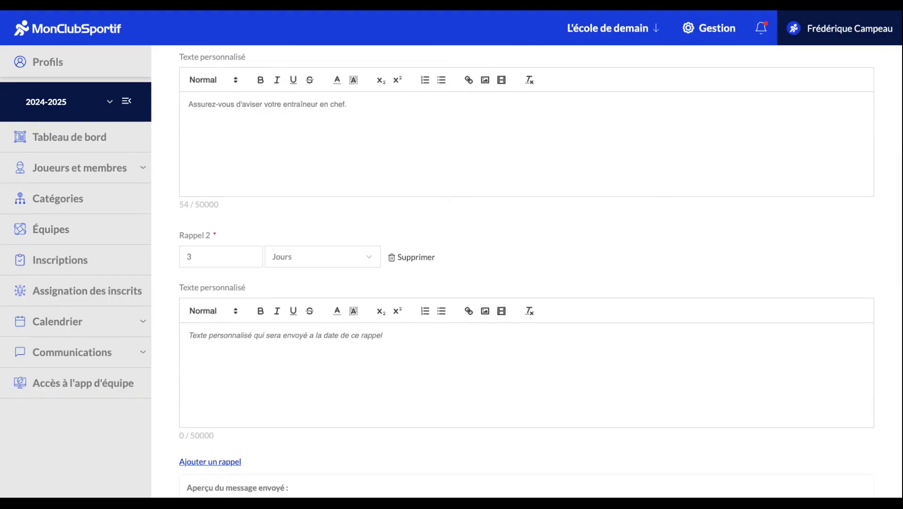
pyautogui.write('SVP')
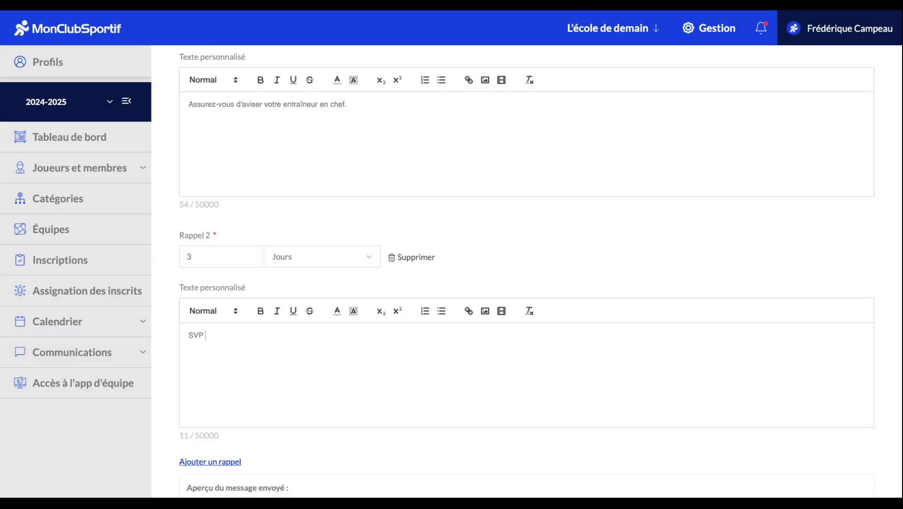
pyautogui.write(' aviser le secrétariat !')
# - Format the whole personalized text of Rappel 2 in bold and blue
pyautogui.moveTo(299, 336); pyautogui.dragTo(184, 334)
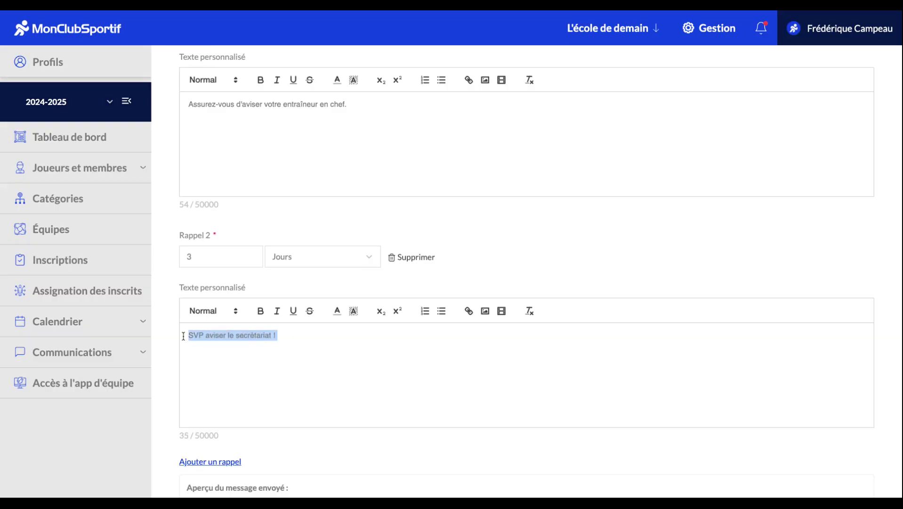
pyautogui.click(260, 311)
pyautogui.click(337, 314)
pyautogui.click(399, 324)
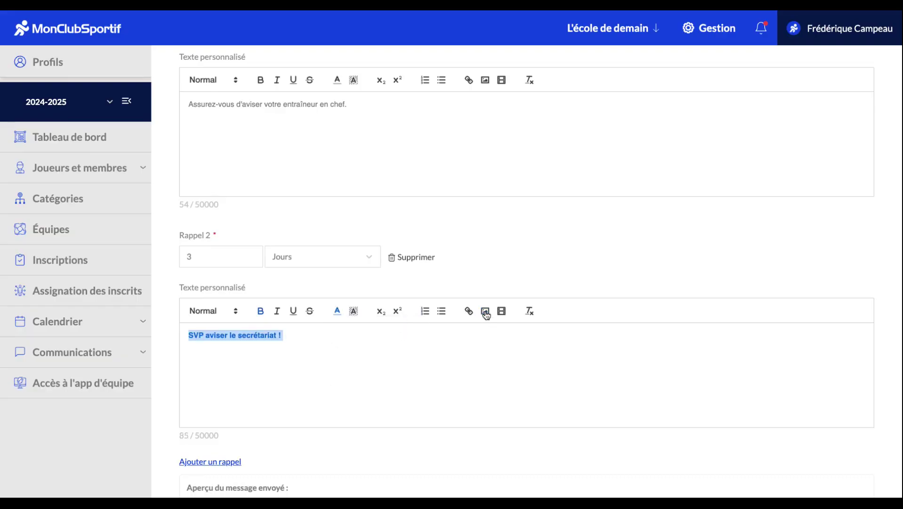
# - Clear the personalized text of Rappel 2 and delete that second reminder
pyautogui.click(301, 354)
pyautogui.moveTo(302, 337); pyautogui.dragTo(186, 336)
pyautogui.press('BackSpace')
pyautogui.click(419, 257)
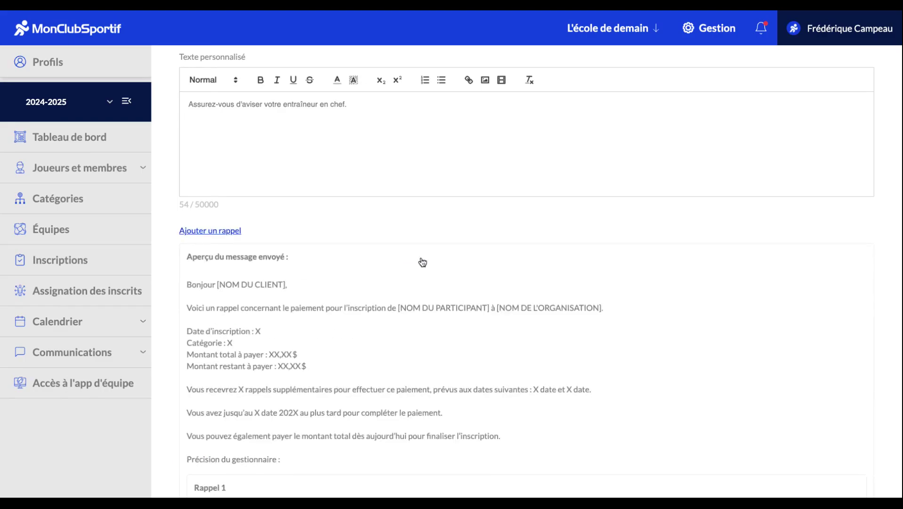
# - Review the message preview and the additional payment instructions section below the remaining reminder
pyautogui.scroll(-5, 304, 291)
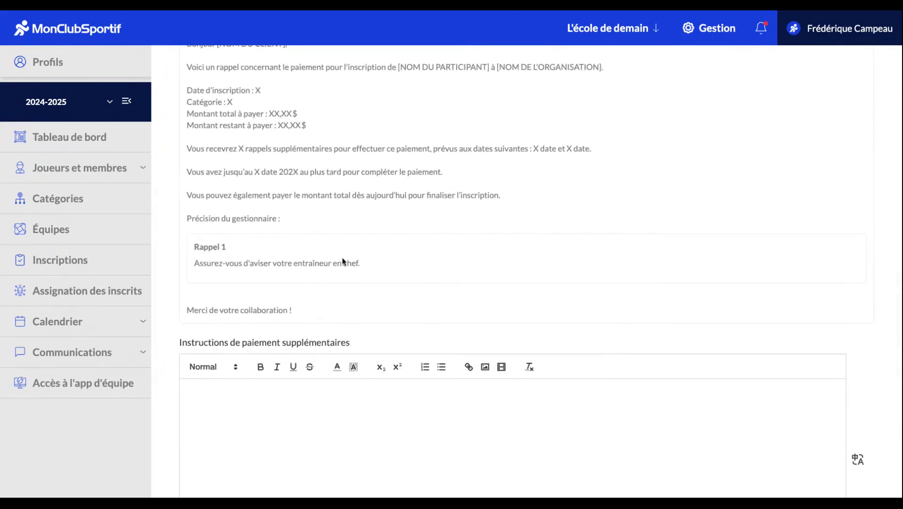
pyautogui.scroll(-3, 343, 260)
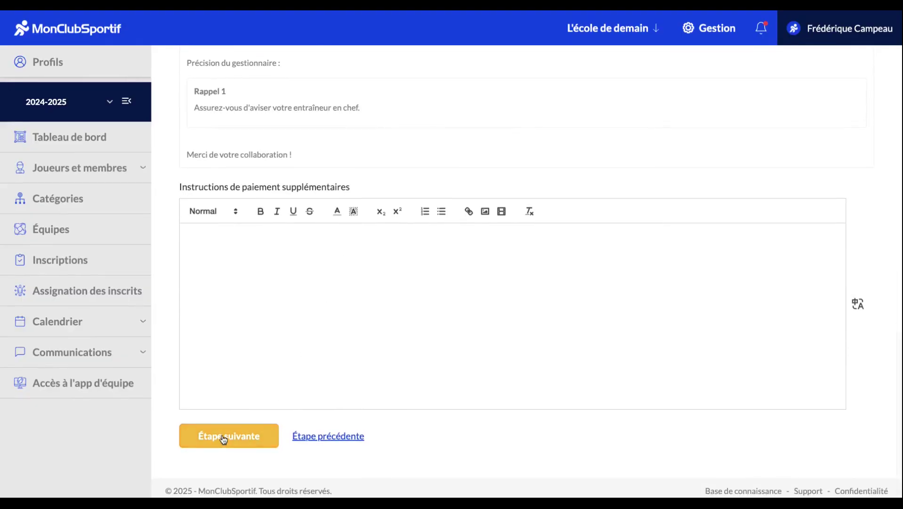
pyautogui.scroll(3, 318, 275)
pyautogui.scroll(5, 317, 273)
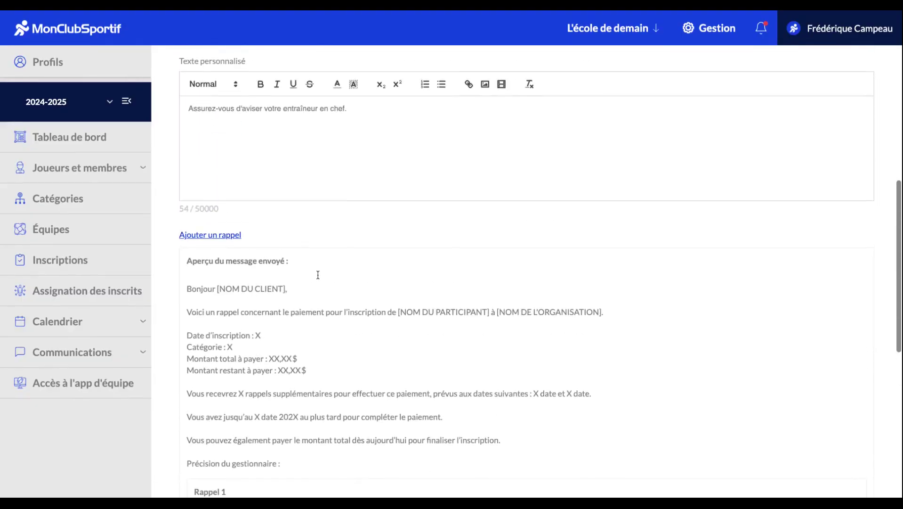
pyautogui.scroll(1, 301, 180)
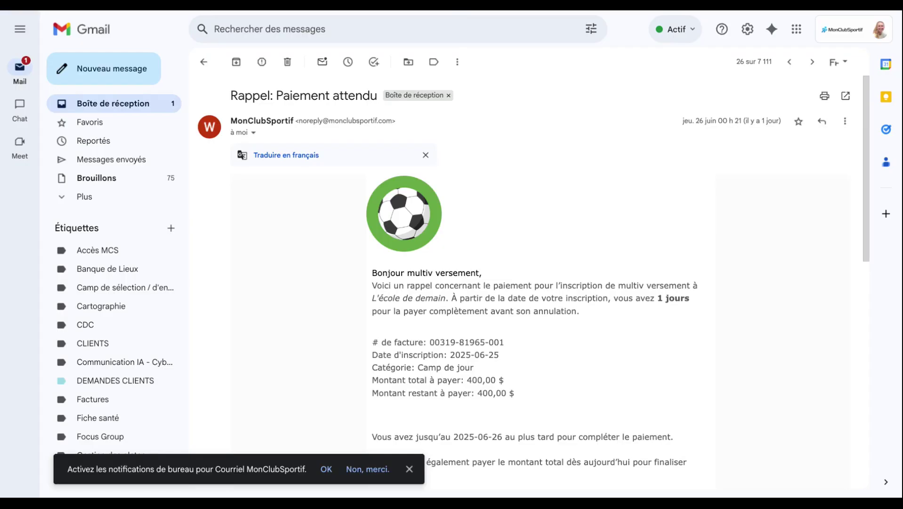
# - In Gmail, examine the registration date, category and amounts due in the received "Rappel: Paiement attendu" email
pyautogui.scroll(-1, 534, 276)
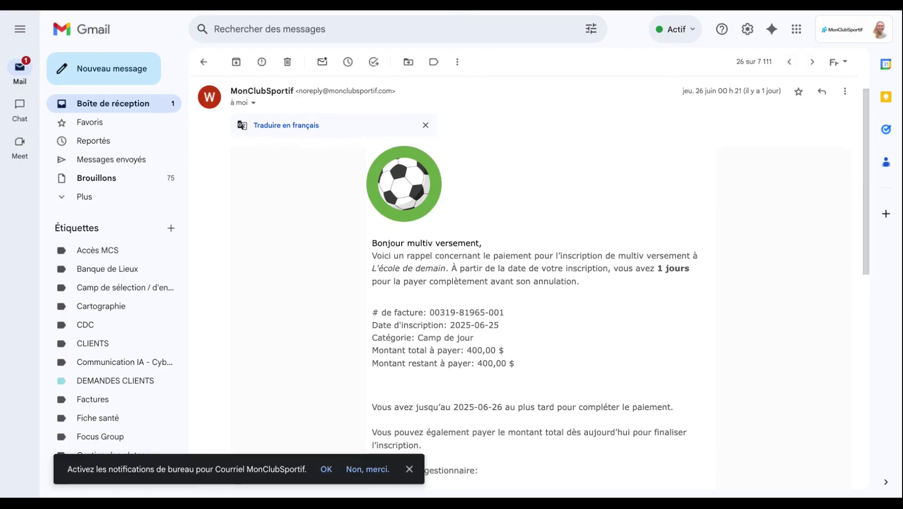
pyautogui.scroll(-1, 534, 276)
pyautogui.scroll(-2, 542, 282)
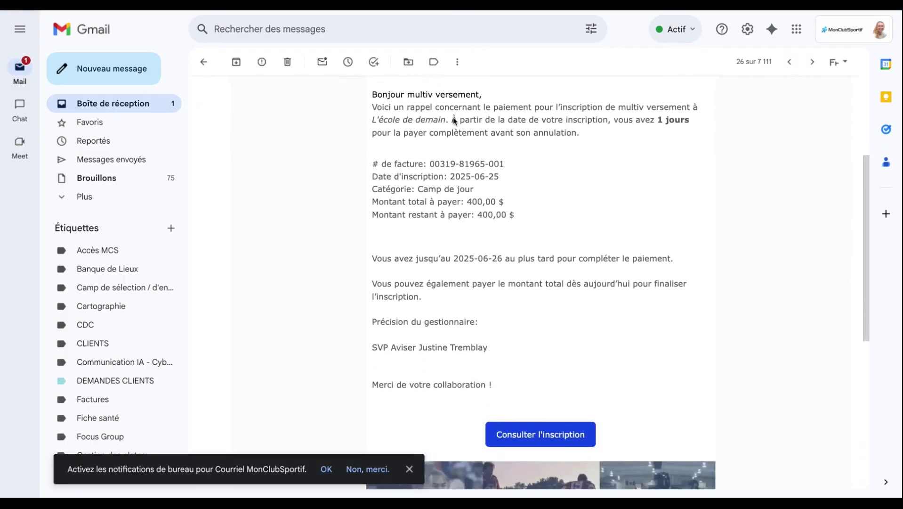
pyautogui.moveTo(504, 177); pyautogui.dragTo(451, 177)
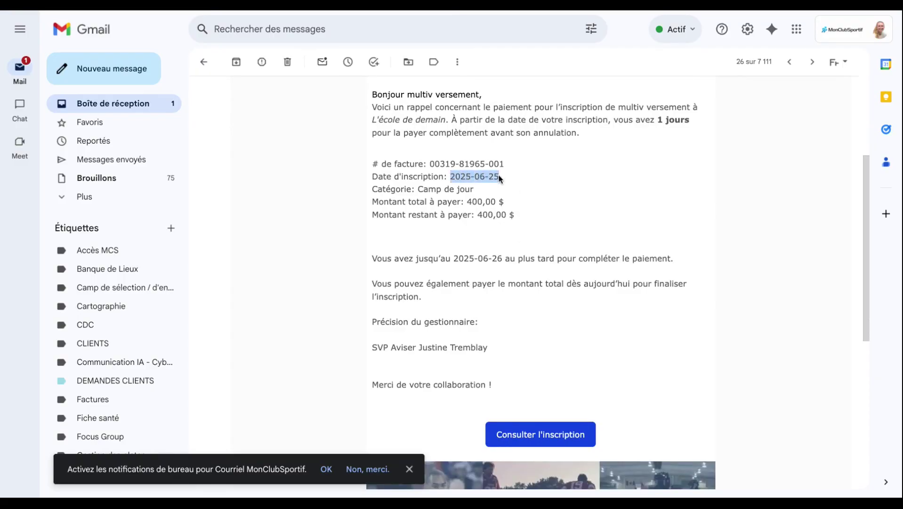
pyautogui.moveTo(475, 190); pyautogui.dragTo(422, 192)
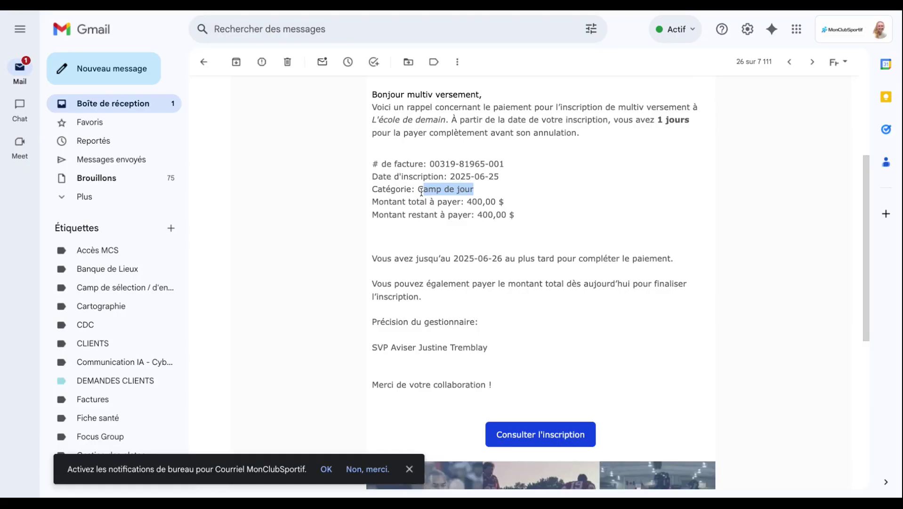
pyautogui.moveTo(506, 204); pyautogui.dragTo(474, 213)
# - Examine the payment deadline, the manager's personalized note and the registration link in the reminder email
pyautogui.scroll(-1, 482, 278)
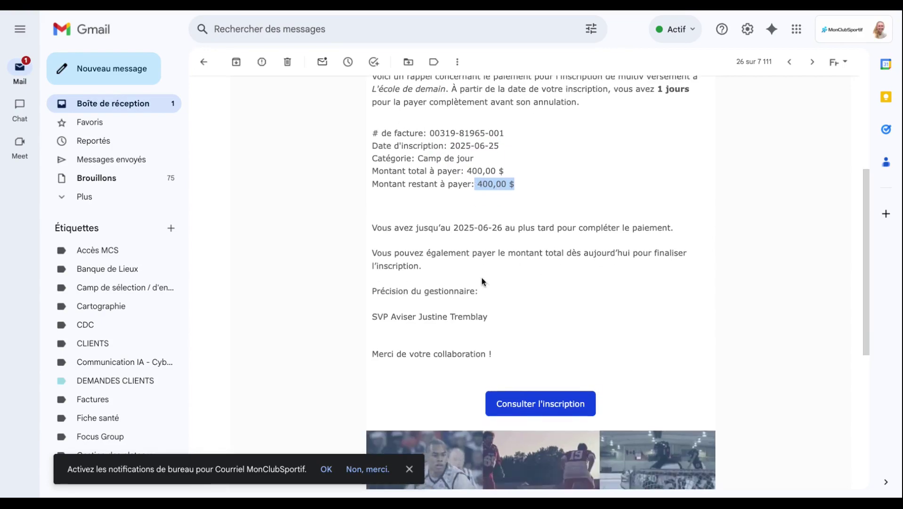
pyautogui.moveTo(504, 227); pyautogui.dragTo(446, 227)
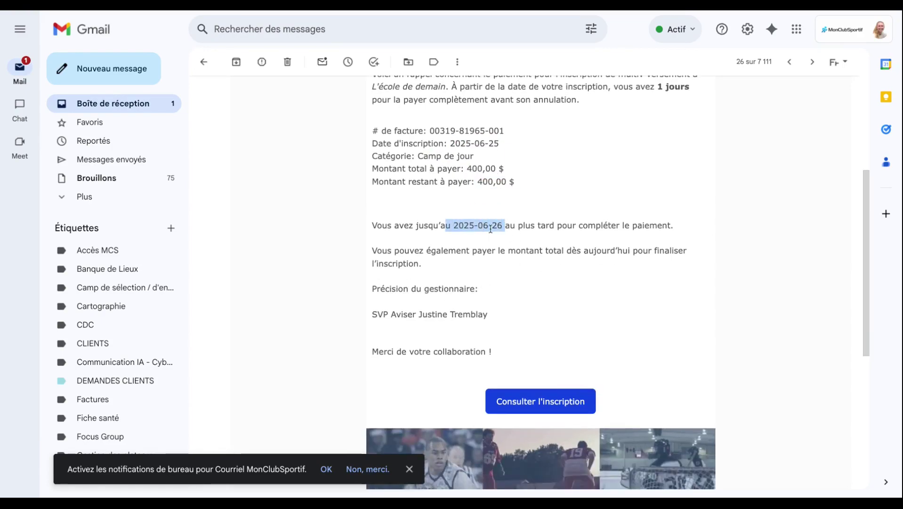
pyautogui.scroll(-1, 535, 233)
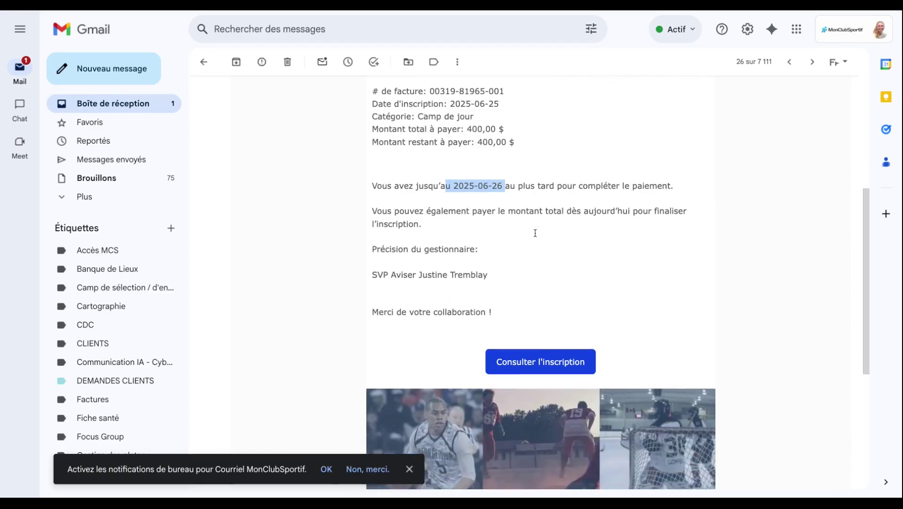
pyautogui.moveTo(479, 249); pyautogui.dragTo(394, 249)
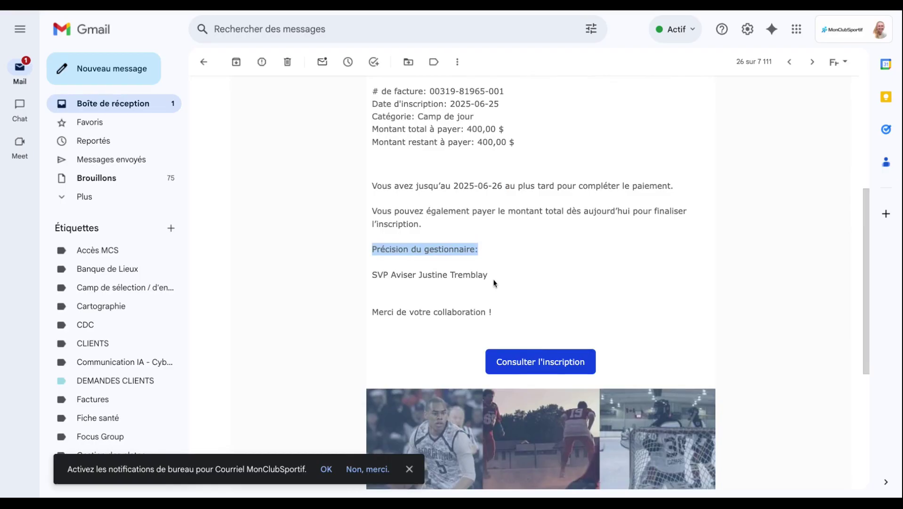
pyautogui.moveTo(493, 277); pyautogui.dragTo(373, 273)
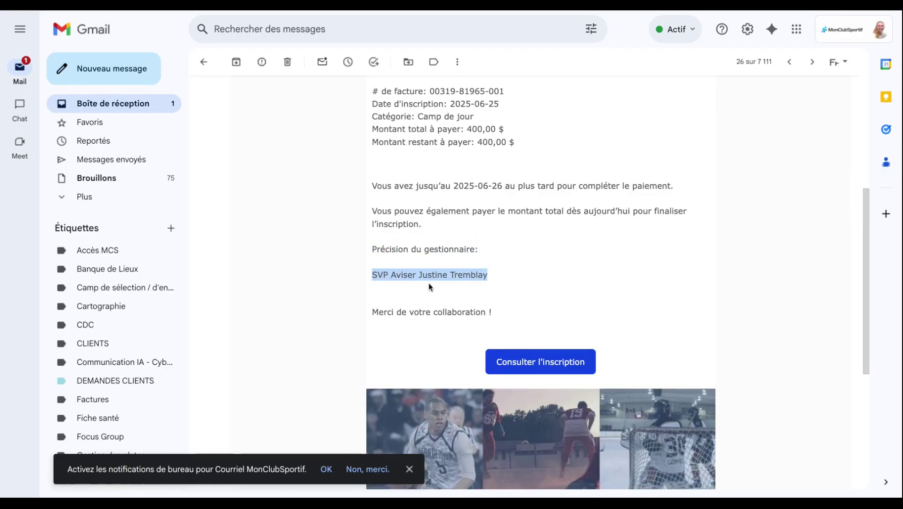
pyautogui.scroll(3, 514, 285)
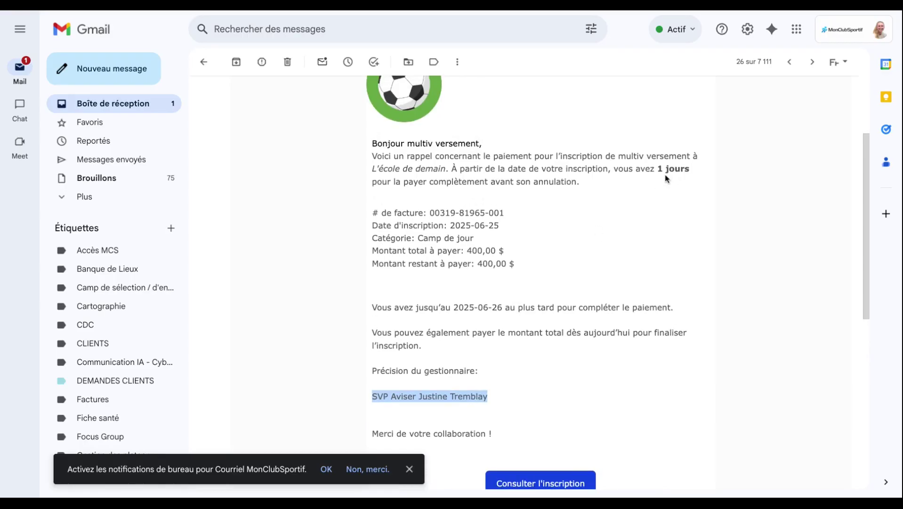
pyautogui.scroll(-2, 571, 247)
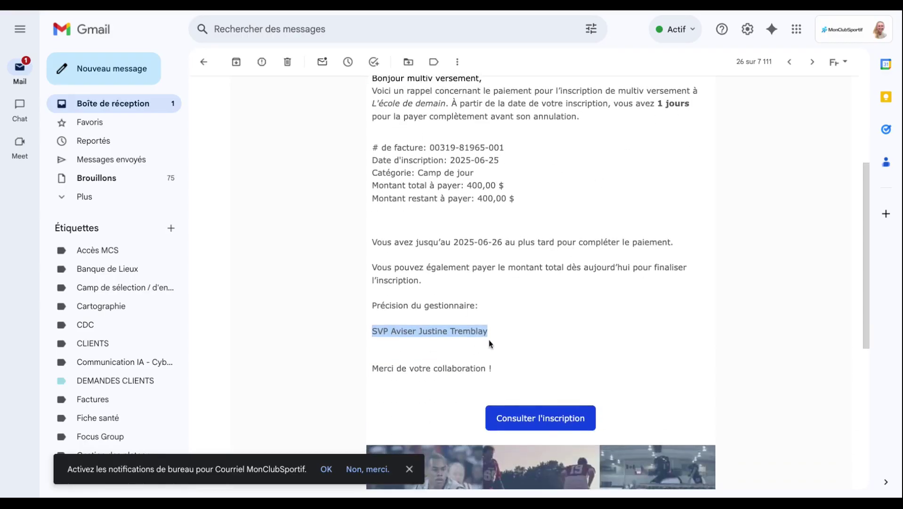
pyautogui.scroll(-1, 438, 333)
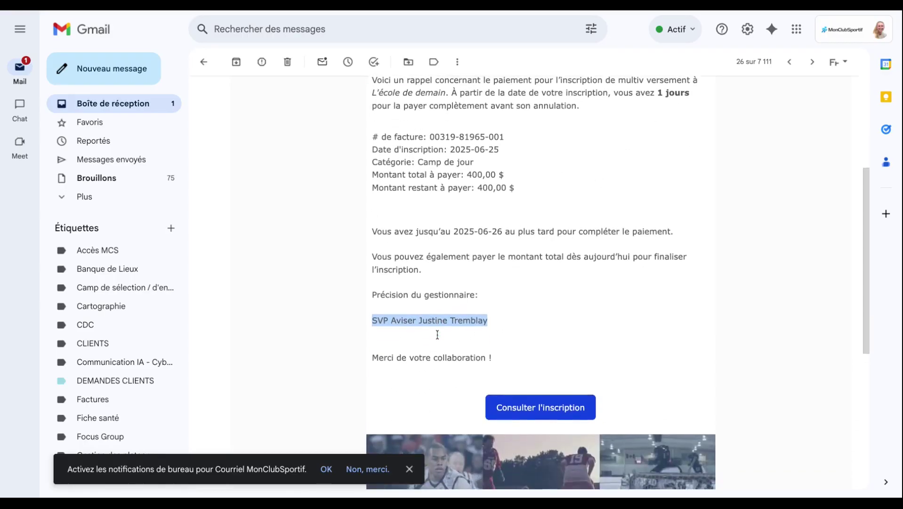
pyautogui.scroll(1, 517, 210)
pyautogui.scroll(-2, 517, 208)
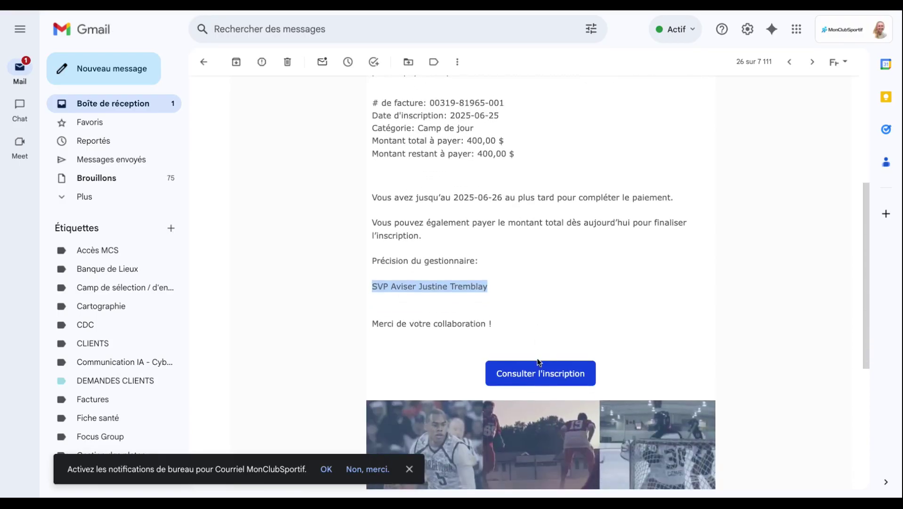
# - Open the registration from the reminder email, view its invoice and close the invoice
pyautogui.click(528, 378)
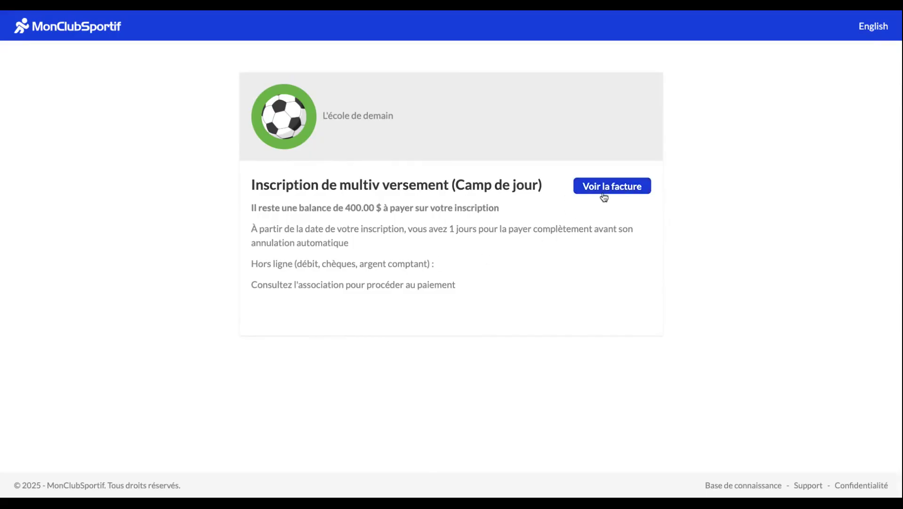
pyautogui.click(624, 188)
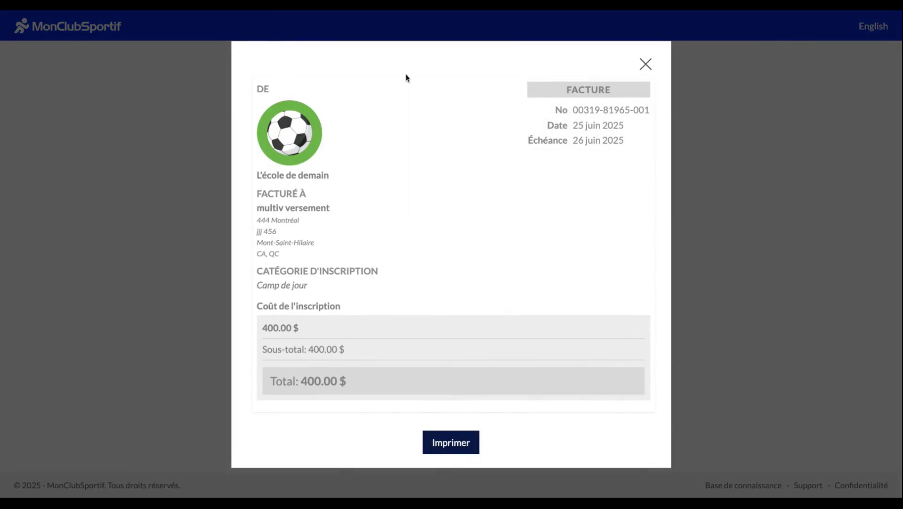
pyautogui.click(650, 67)
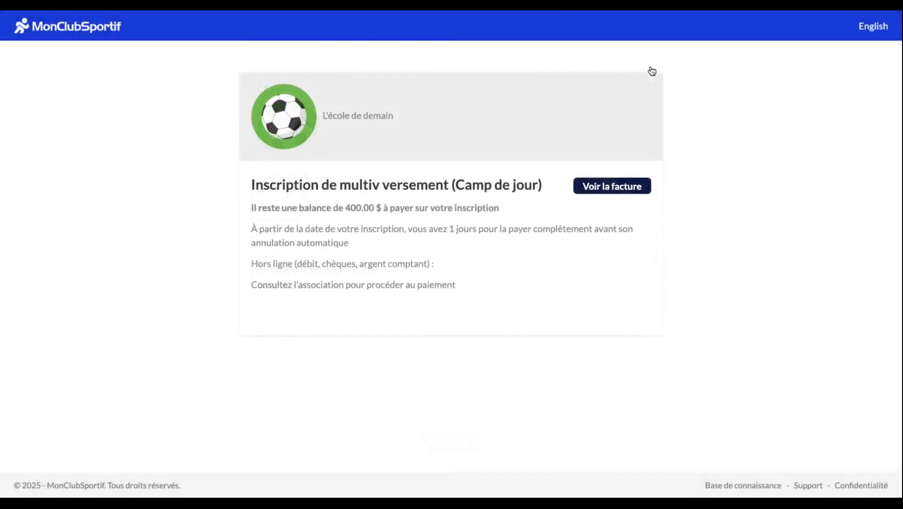